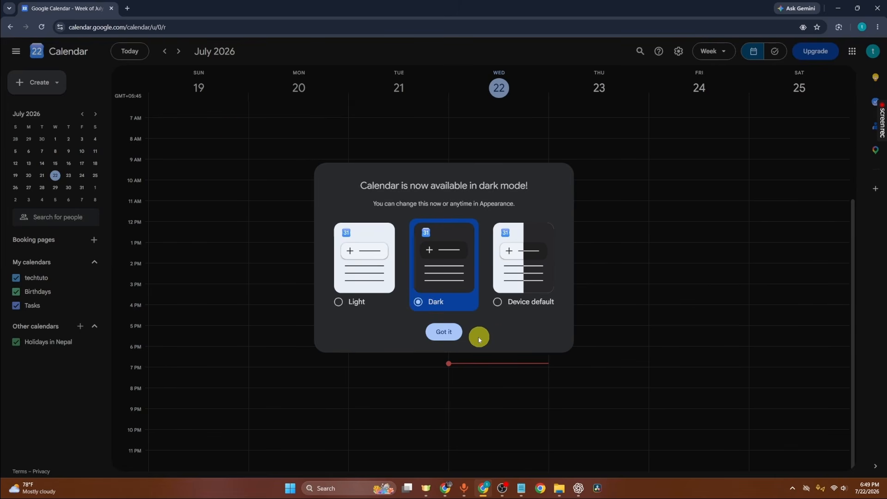
Accept the dark mode appearance and create a new calendar named "GuideRealm Shared Calendar".
click(450, 336)
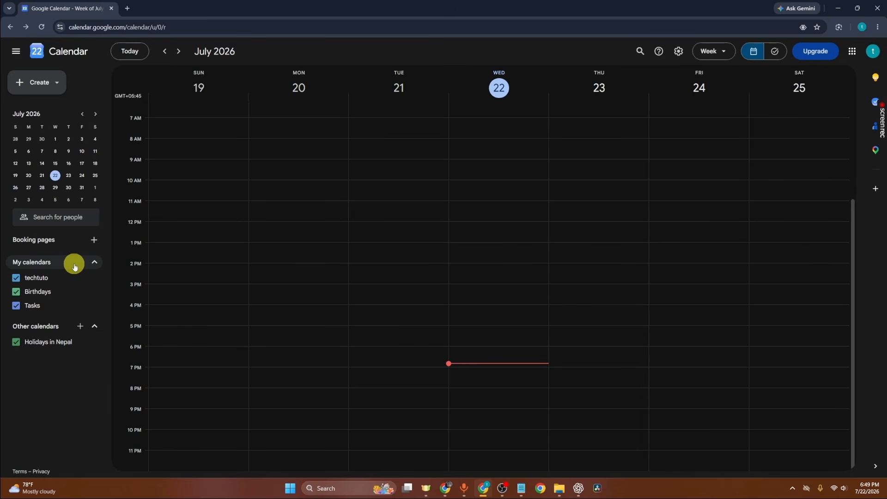
click(79, 328)
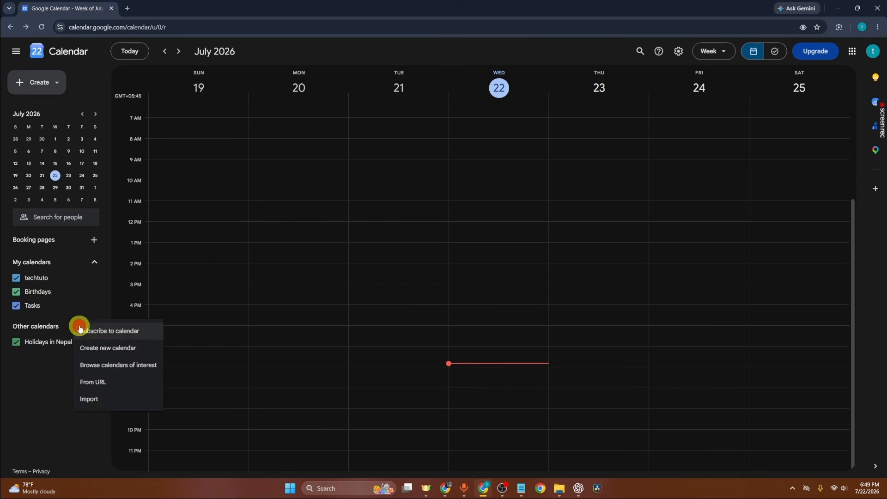
click(96, 352)
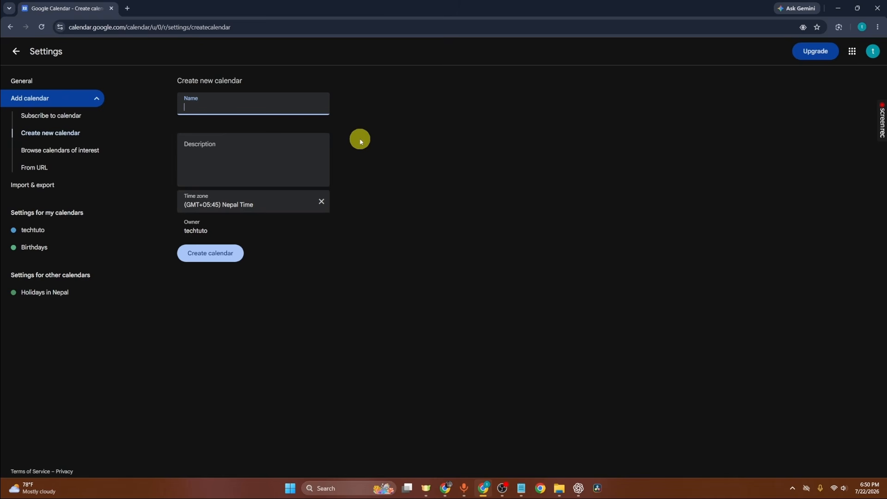
text(GuideRealm Shared Calendar)
click(224, 151)
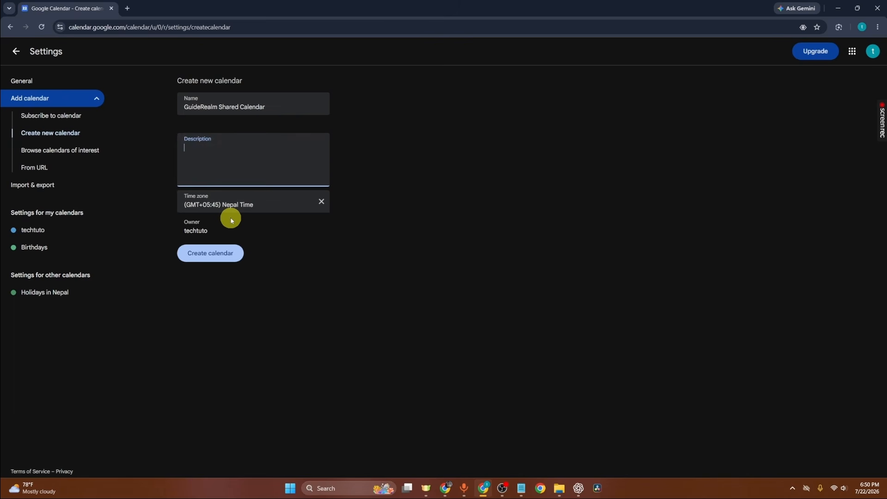
click(207, 260)
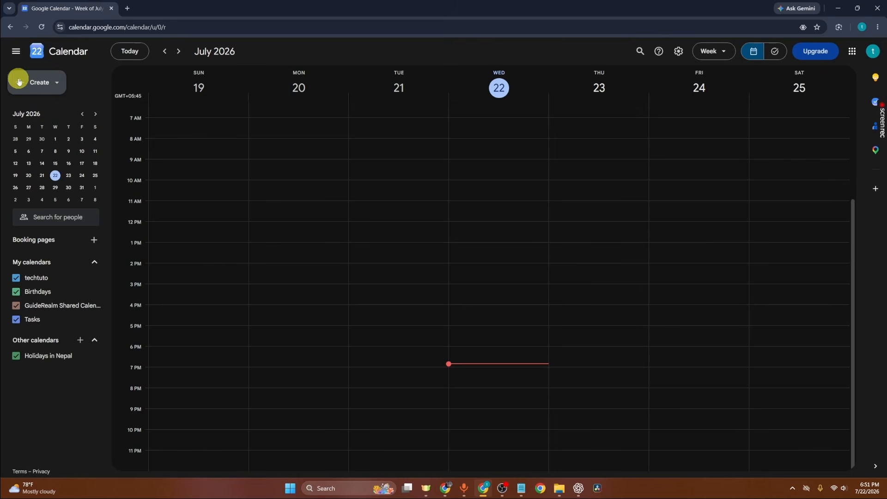
Start a new event titled "Team Meeting" and assign it to the GuideRealm Shared Calendar.
click(33, 83)
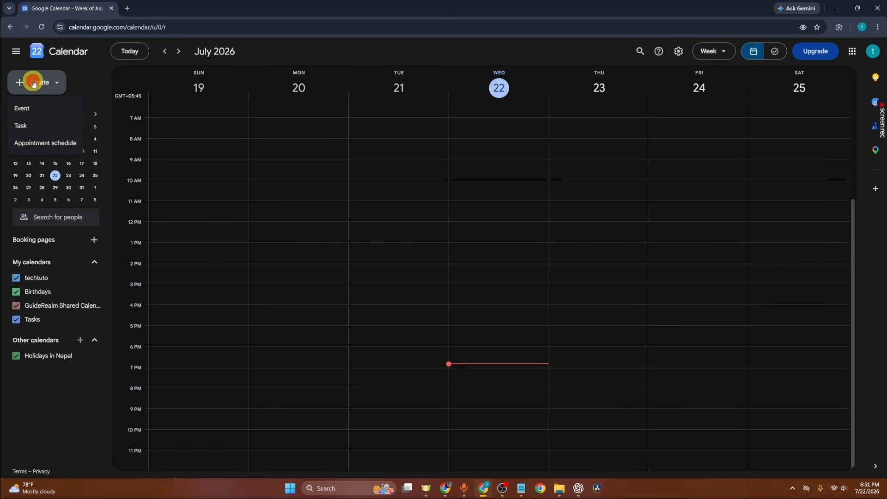
click(23, 108)
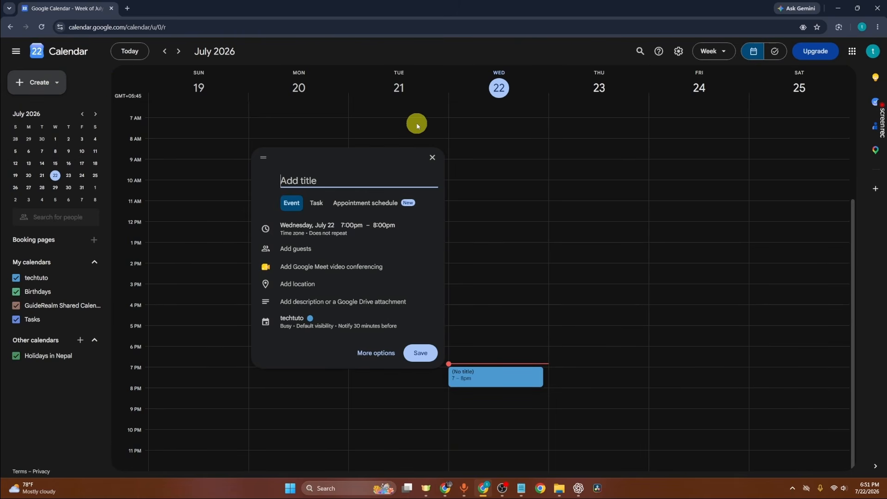
text(Team Meeting)
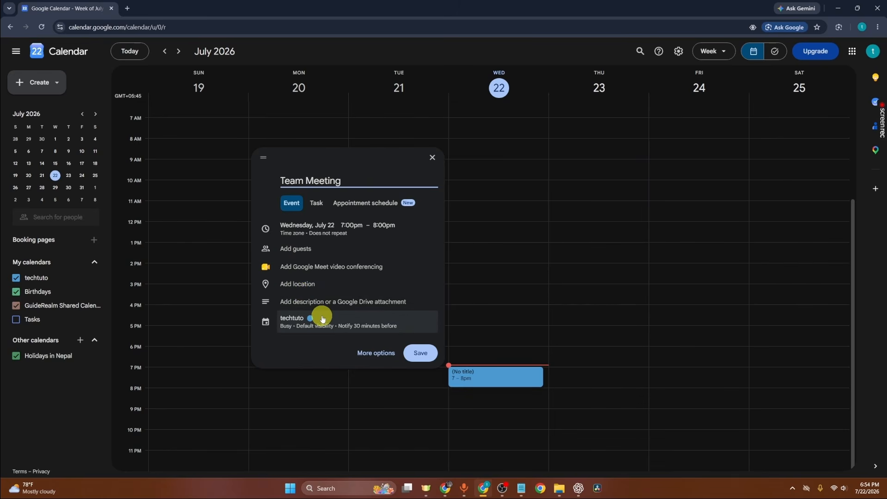
click(291, 322)
click(291, 323)
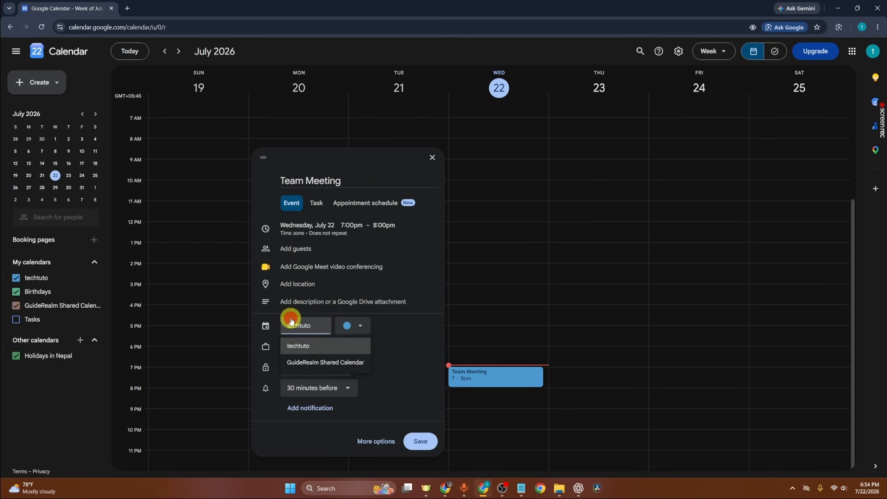
click(409, 371)
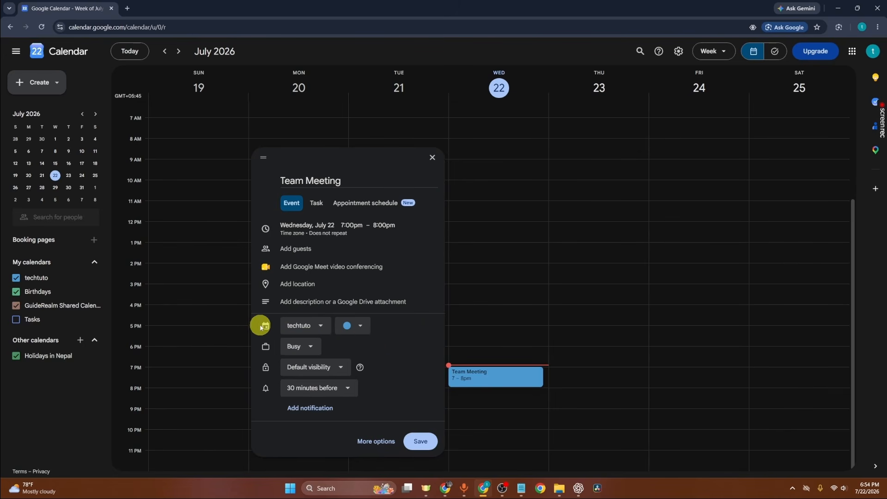
click(305, 326)
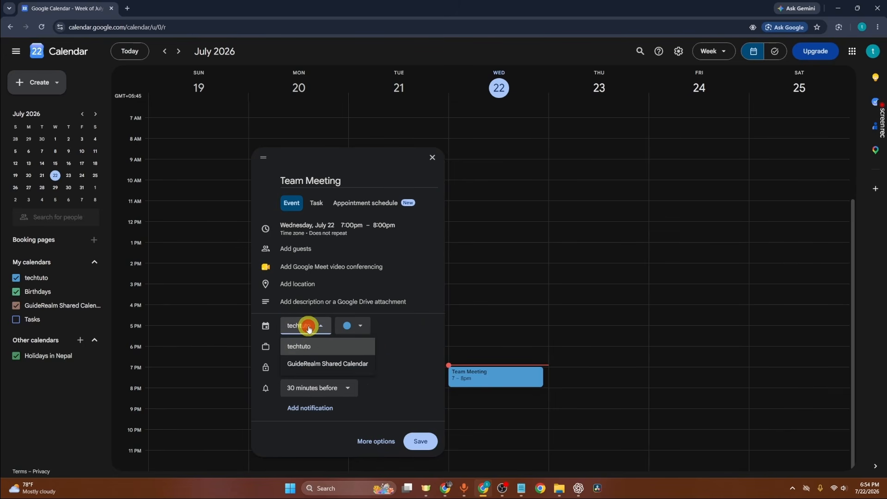
click(327, 365)
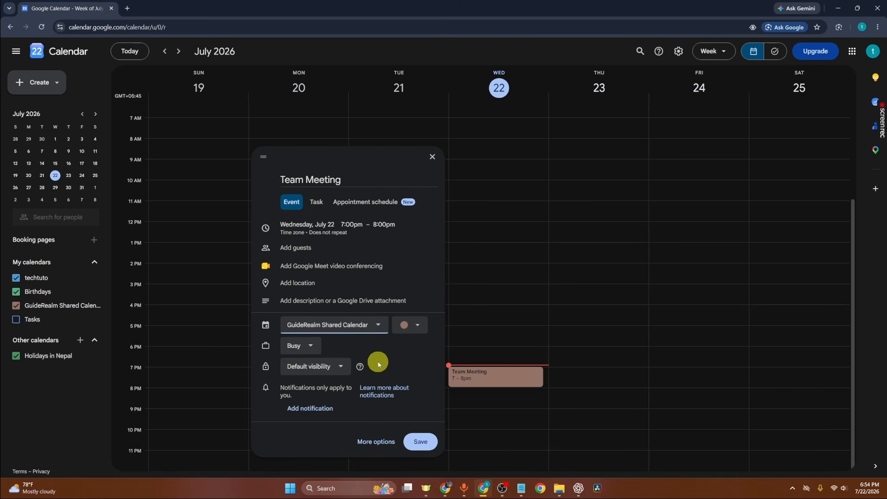
Set the Team Meeting event's color to yellow and save the event.
click(407, 325)
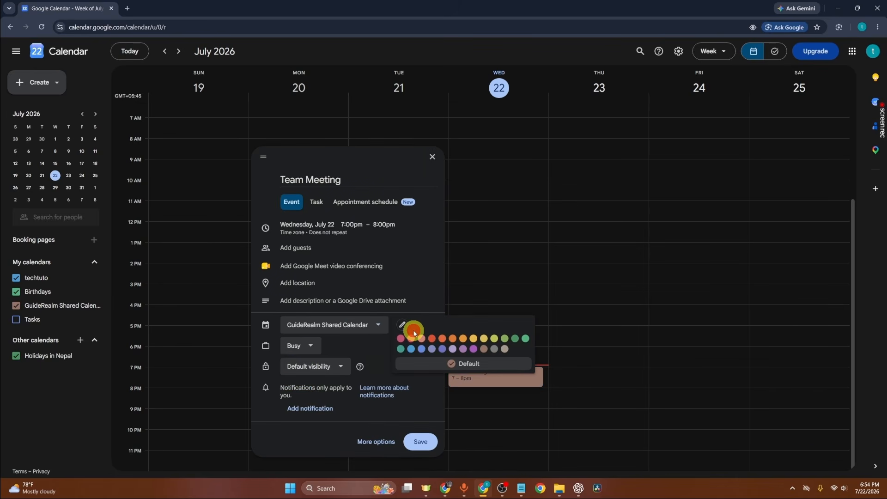
click(478, 342)
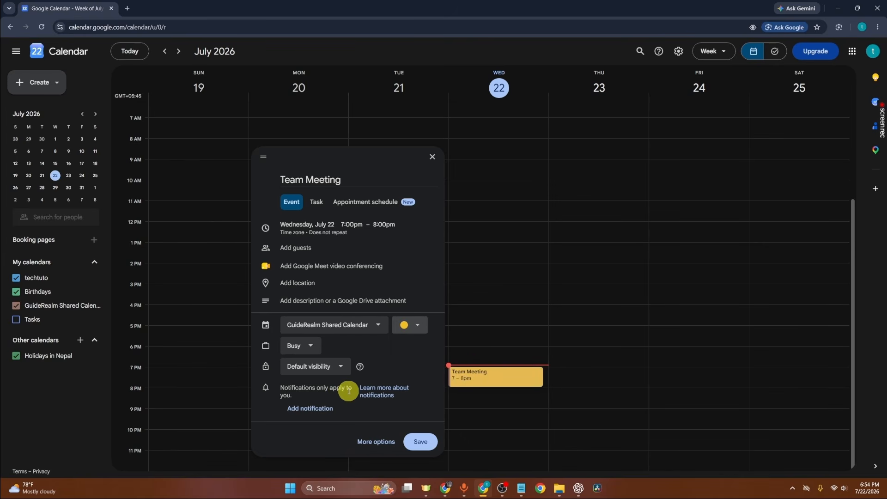
click(421, 441)
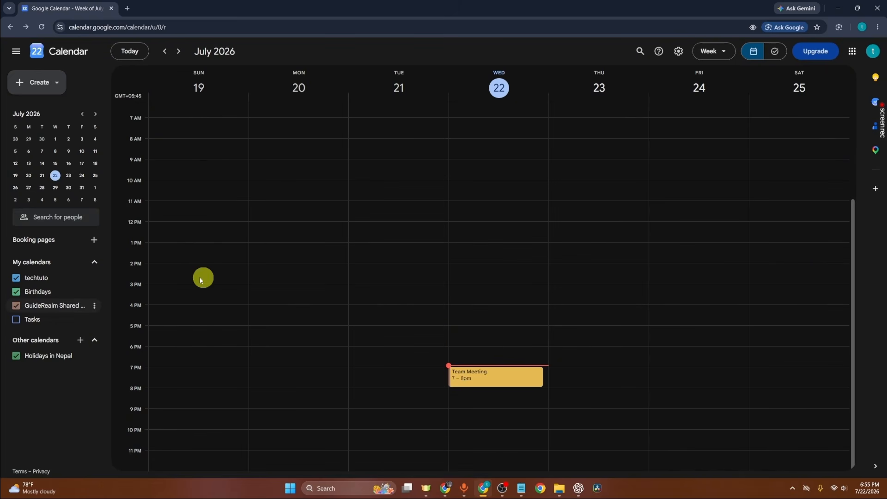
Hide and redisplay the GuideRealm Shared Calendar, and change its calendar color to orange.
click(20, 308)
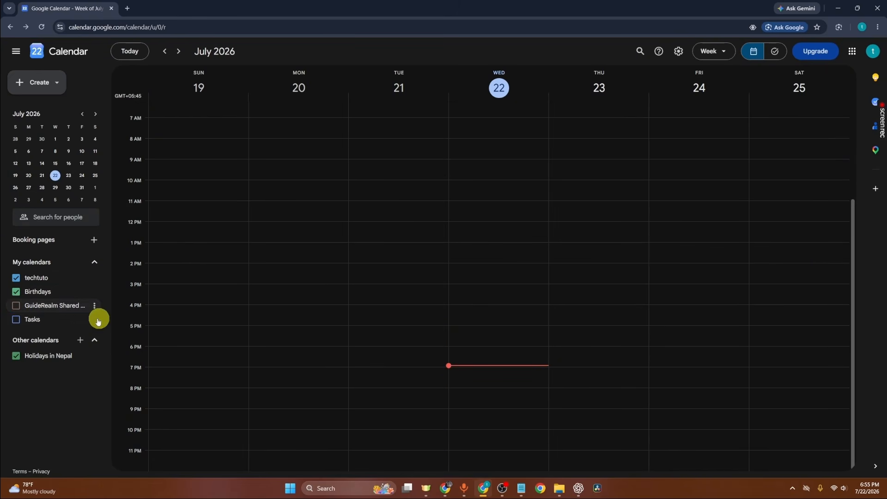
click(15, 305)
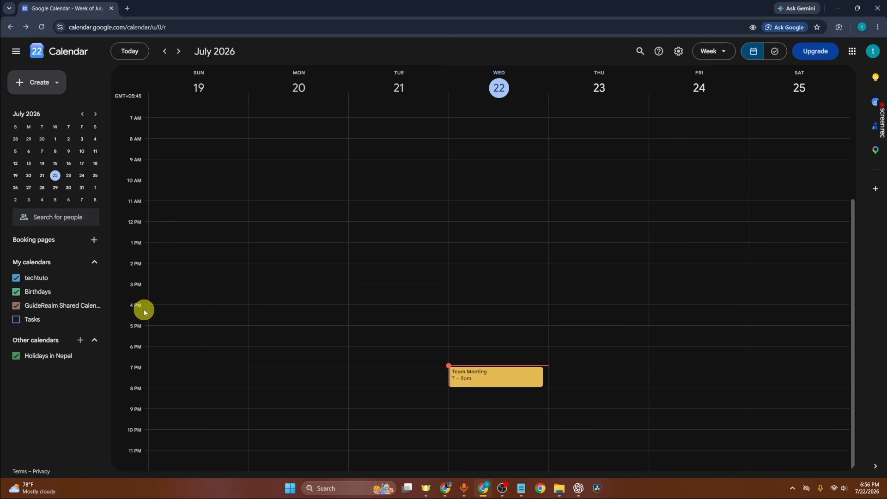
click(94, 306)
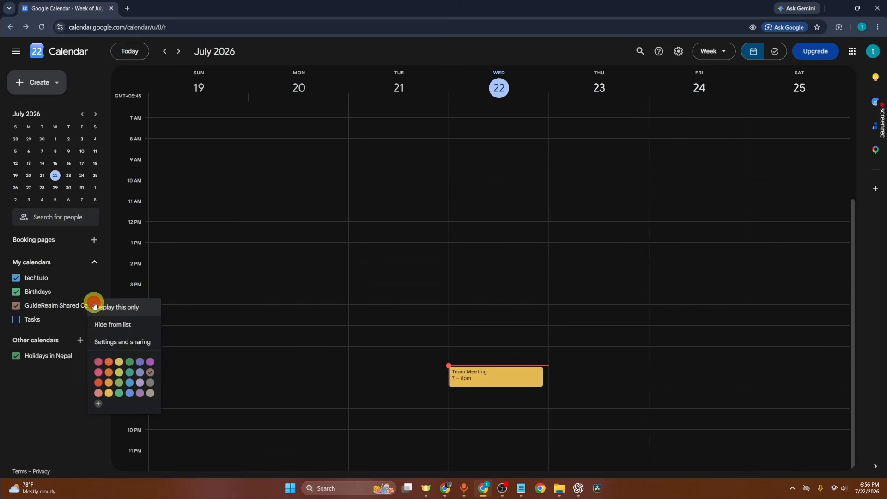
click(108, 365)
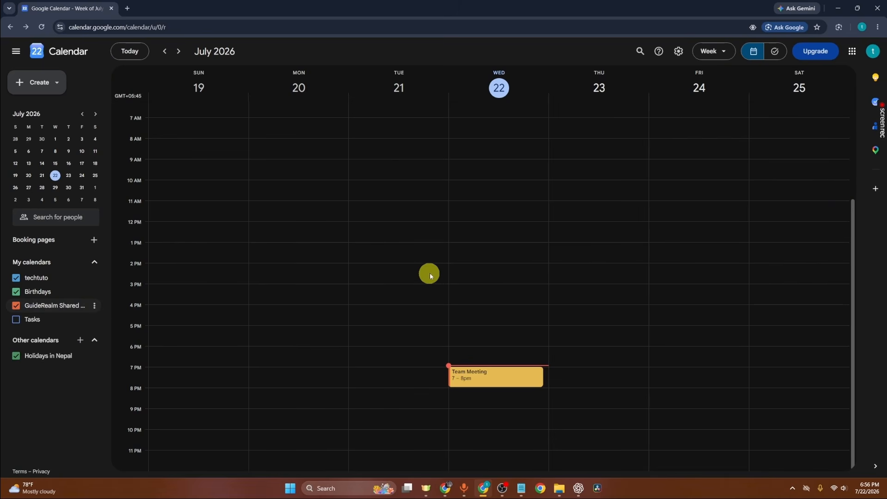
Share the GuideRealm Shared Calendar with the suggested contact's email, using the "See all event details" permission.
click(95, 306)
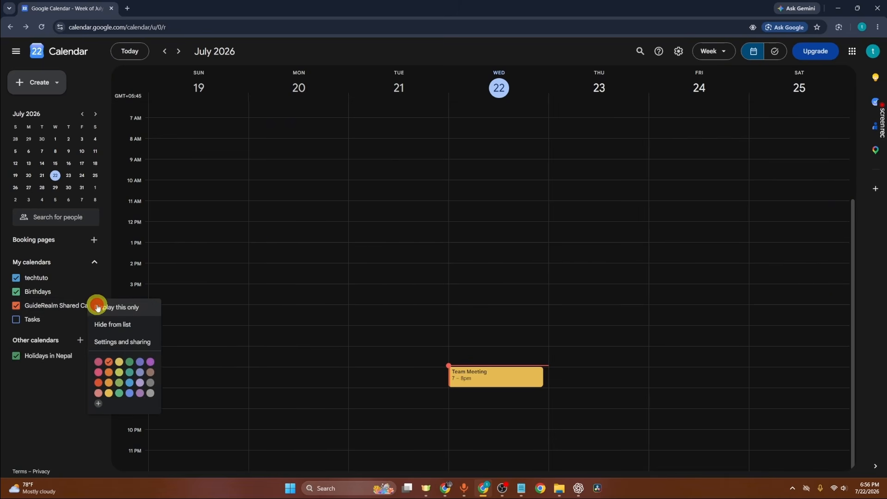
click(105, 344)
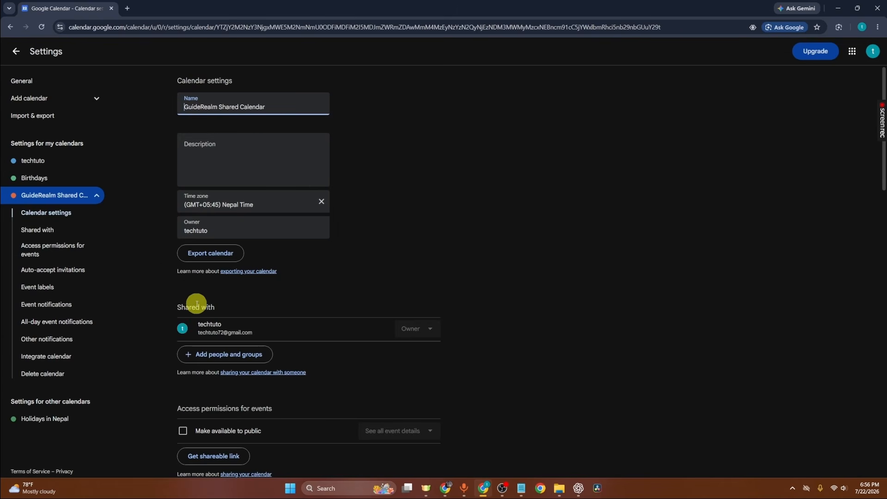
click(226, 360)
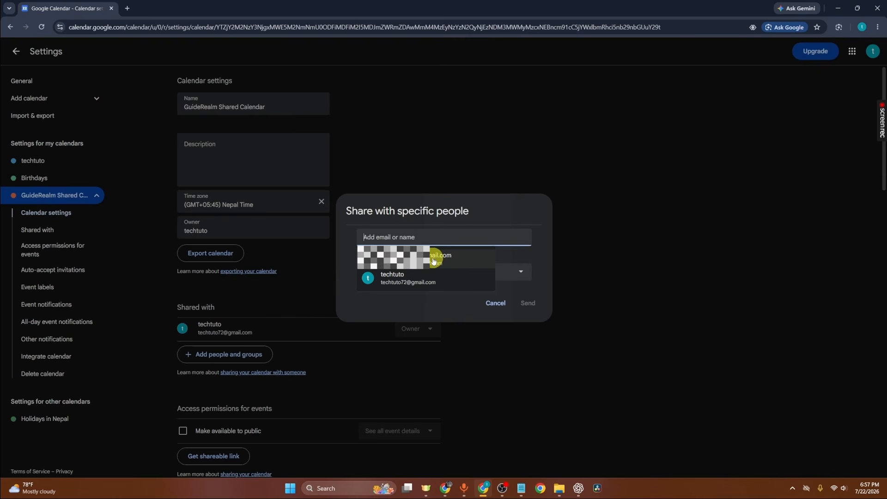
click(433, 261)
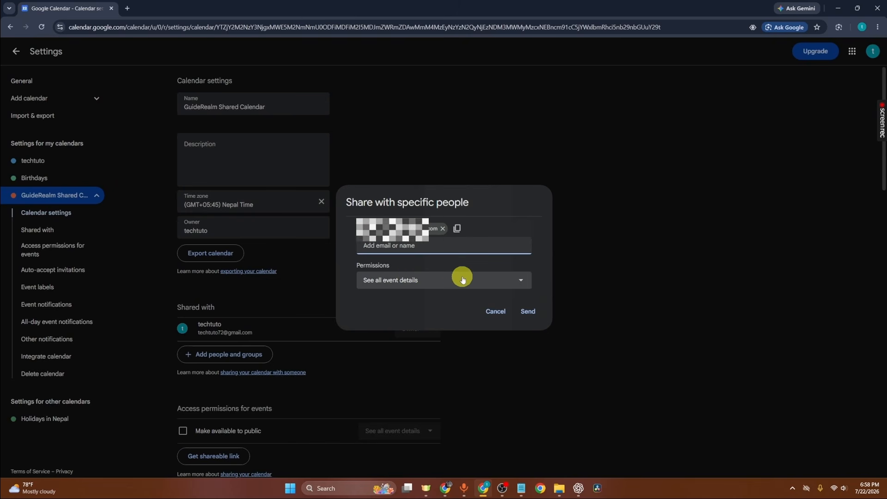
click(398, 282)
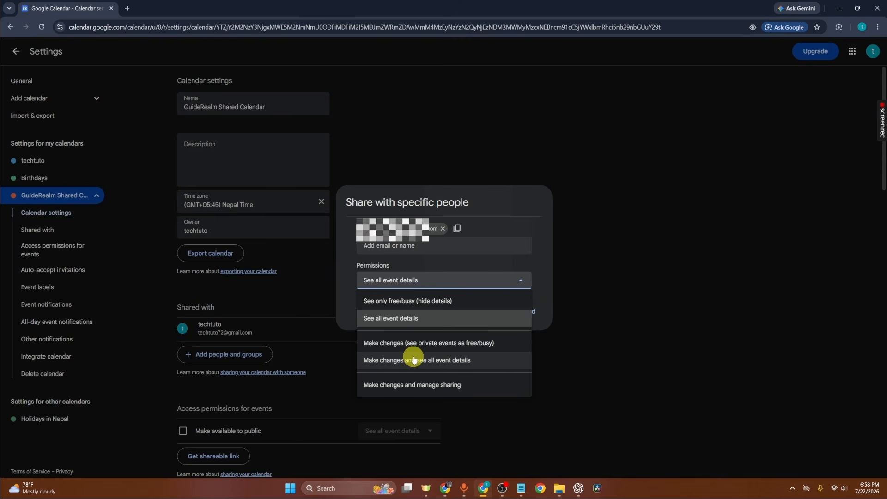
click(433, 278)
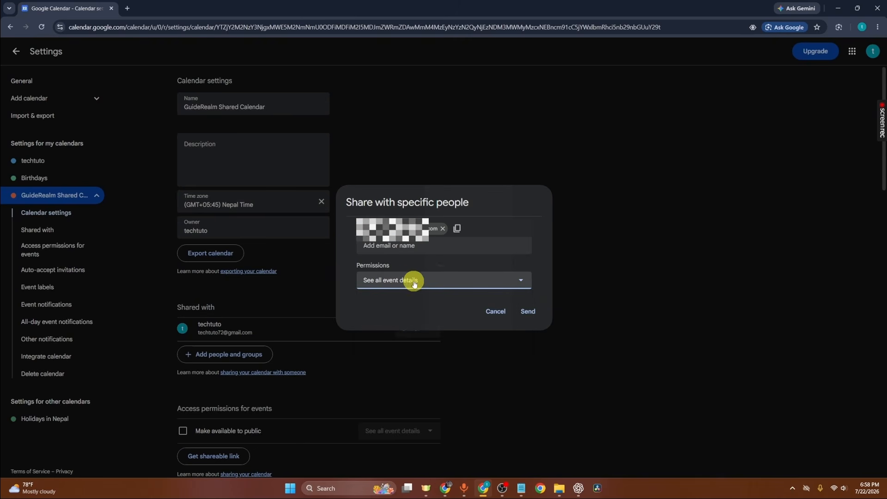
click(527, 316)
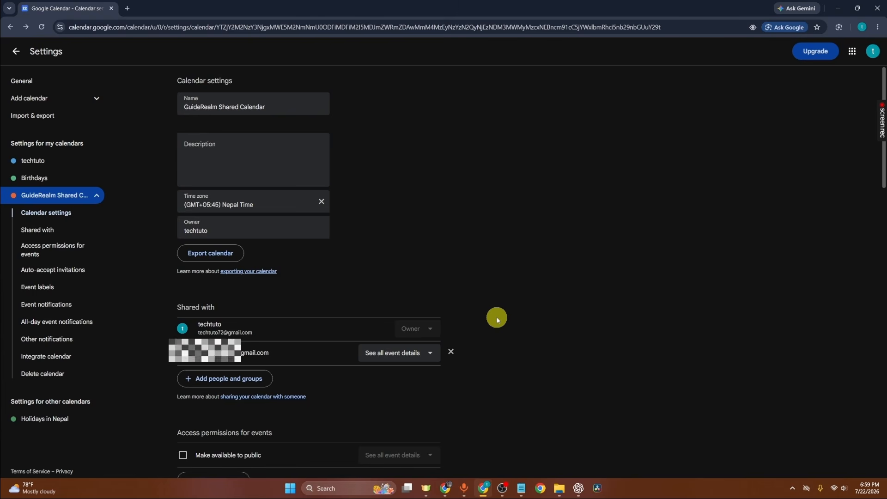
Return to the calendar, reopen the GuideRealm Shared Calendar's sharing settings and remove the added contact's access.
click(16, 51)
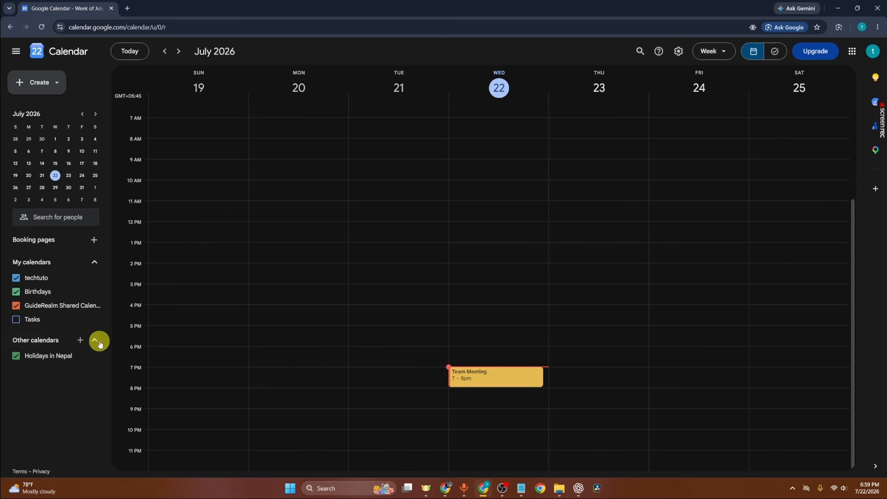
click(95, 305)
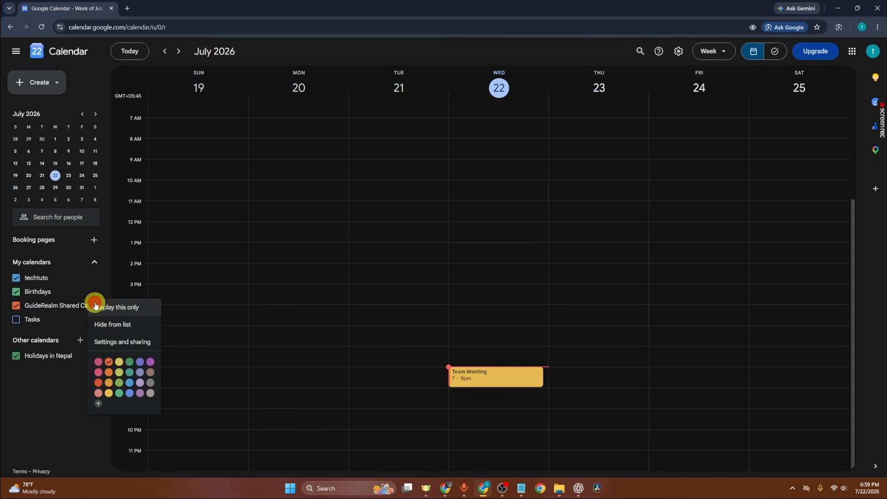
click(112, 342)
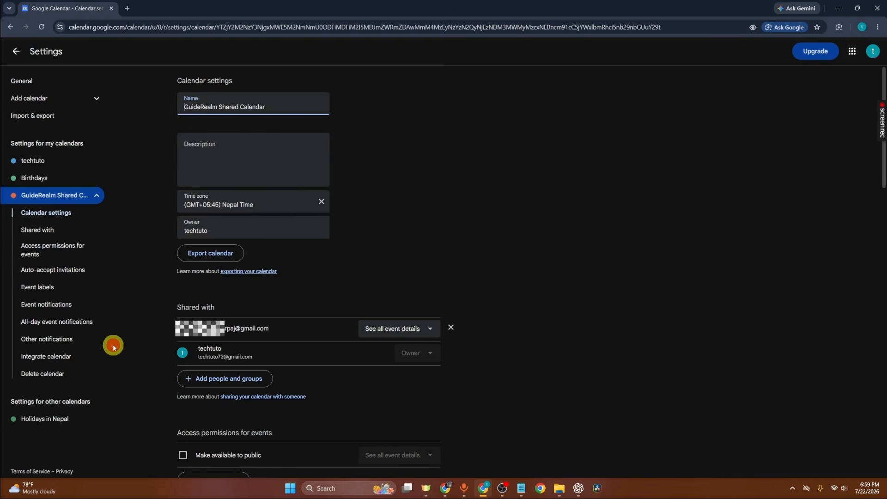
click(449, 330)
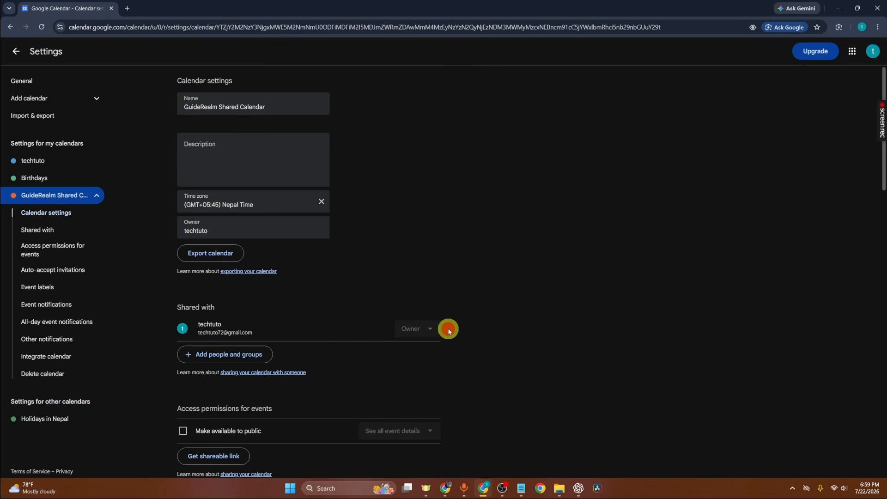